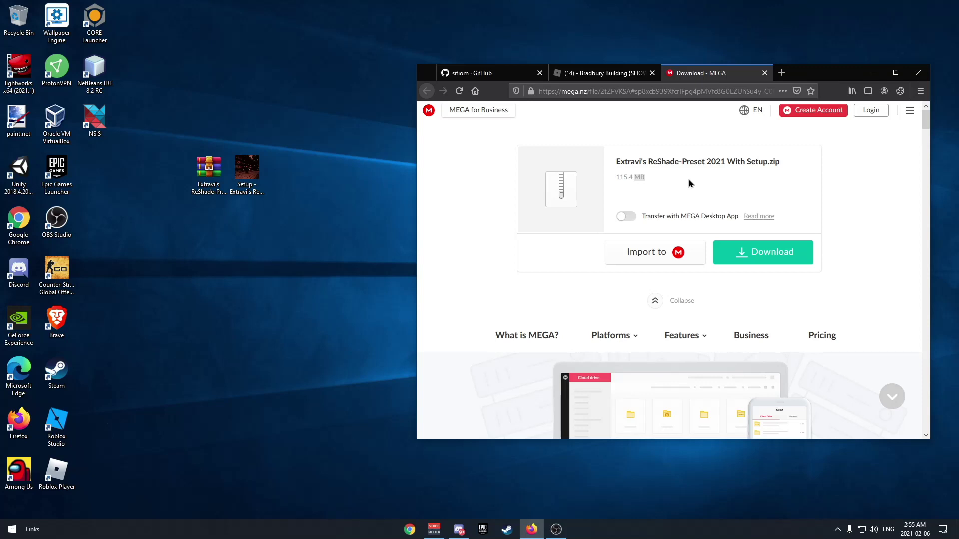
- View the open GitHub profile page and return to the MEGA download page for Extravi's ReShade-Preset 2021 With Setup.zip
{"action": "left_click", "coordinate": [479, 73]}
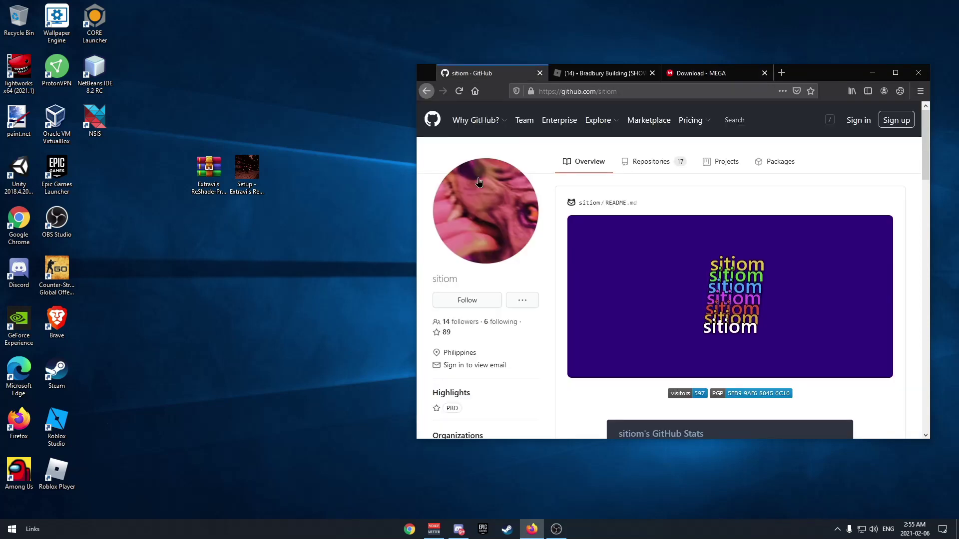
{"action": "left_click", "coordinate": [208, 172]}
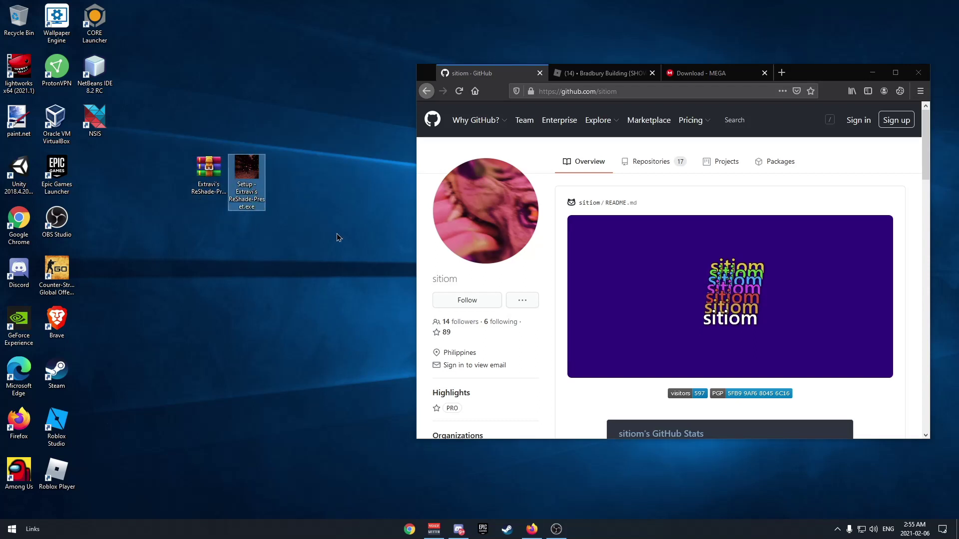
{"action": "left_click", "coordinate": [672, 196]}
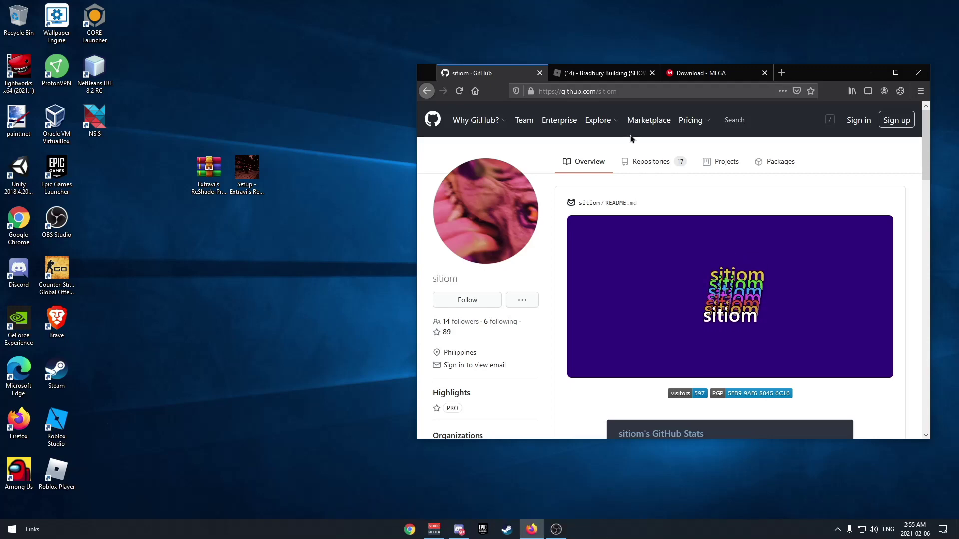
{"action": "key", "text": "ctrl+Tab"}
{"action": "key", "text": "ctrl+Tab"}
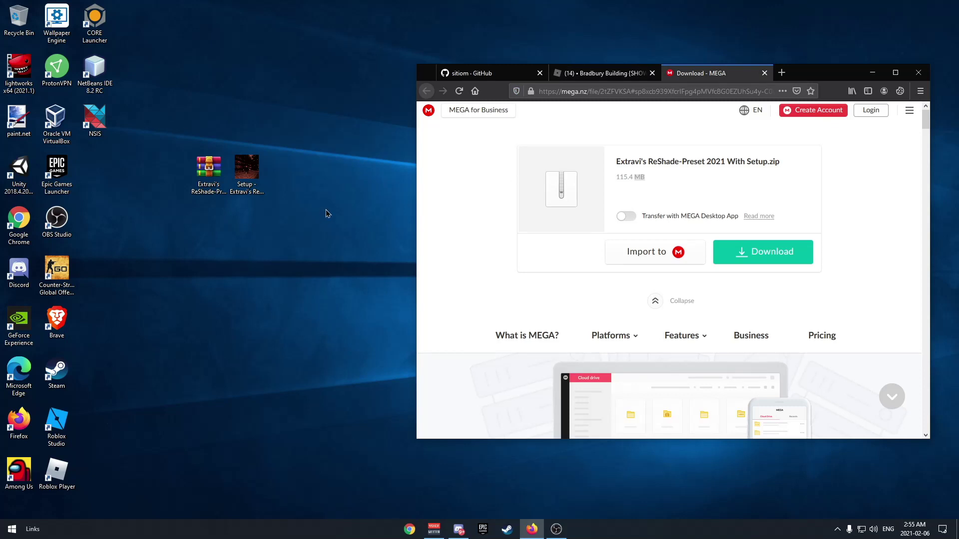
{"action": "left_click_drag", "start_coordinate": [326, 209], "coordinate": [249, 146]}
{"action": "left_click", "coordinate": [292, 221]}
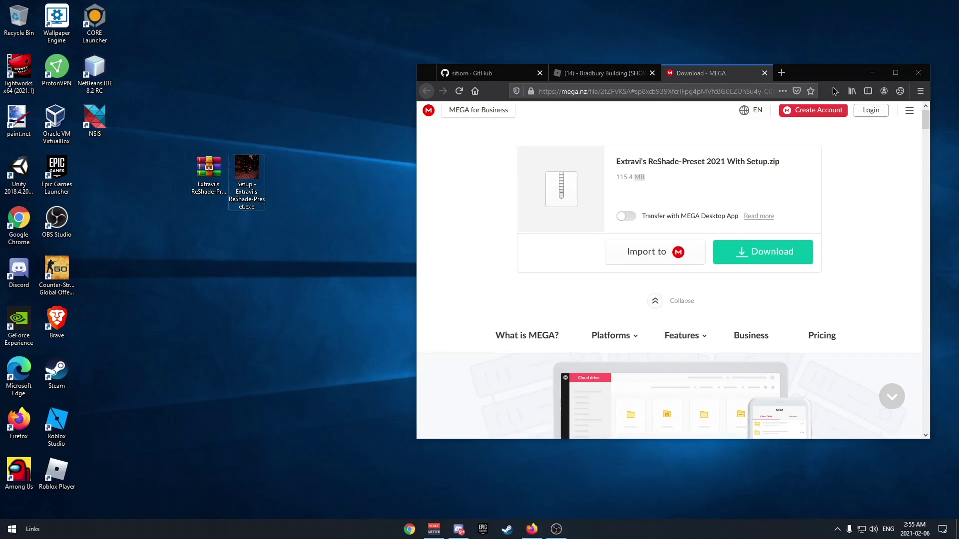
- Minimize the browser, launch the Extravi's ReShade-Preset setup from the desktop, and accept its license agreement
{"action": "left_click", "coordinate": [872, 73]}
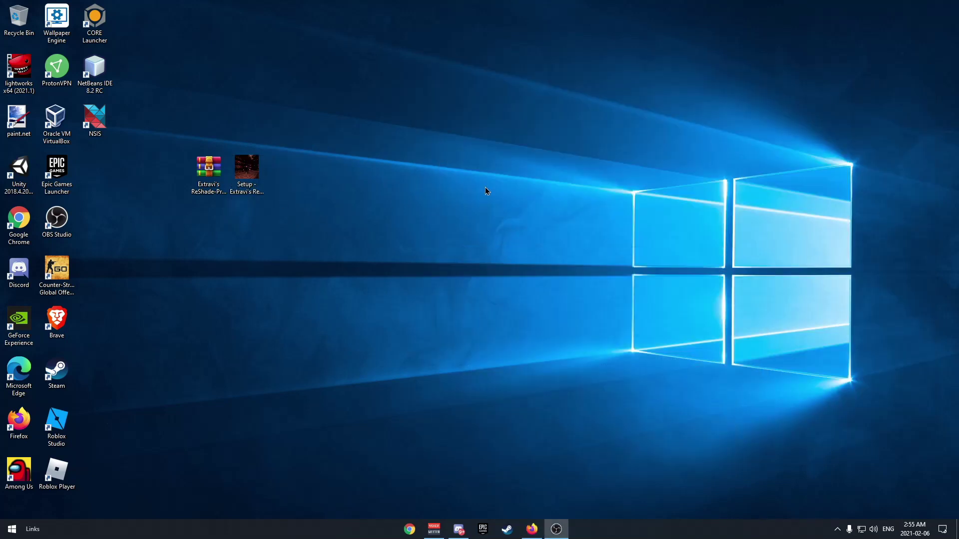
{"action": "double_click", "coordinate": [257, 173]}
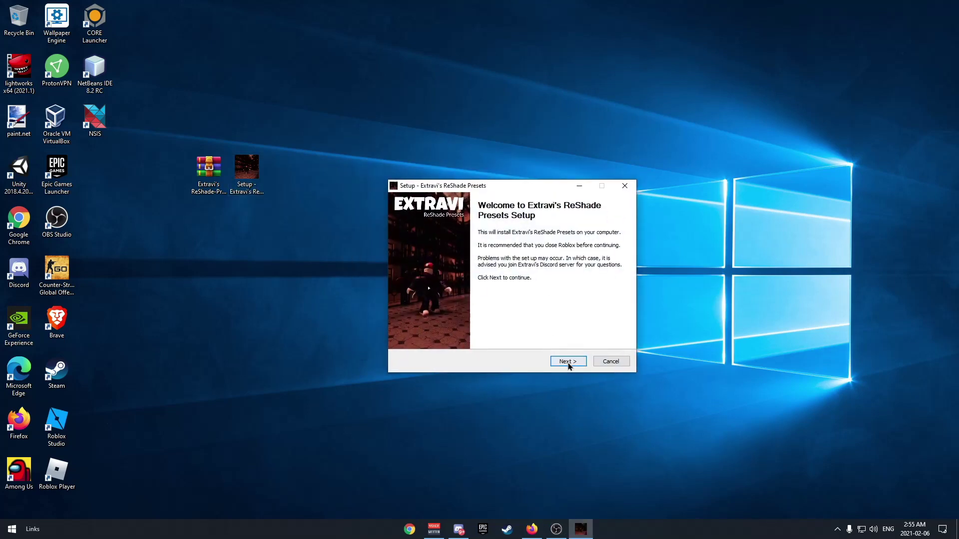
{"action": "left_click", "coordinate": [568, 363]}
{"action": "left_click", "coordinate": [429, 331]}
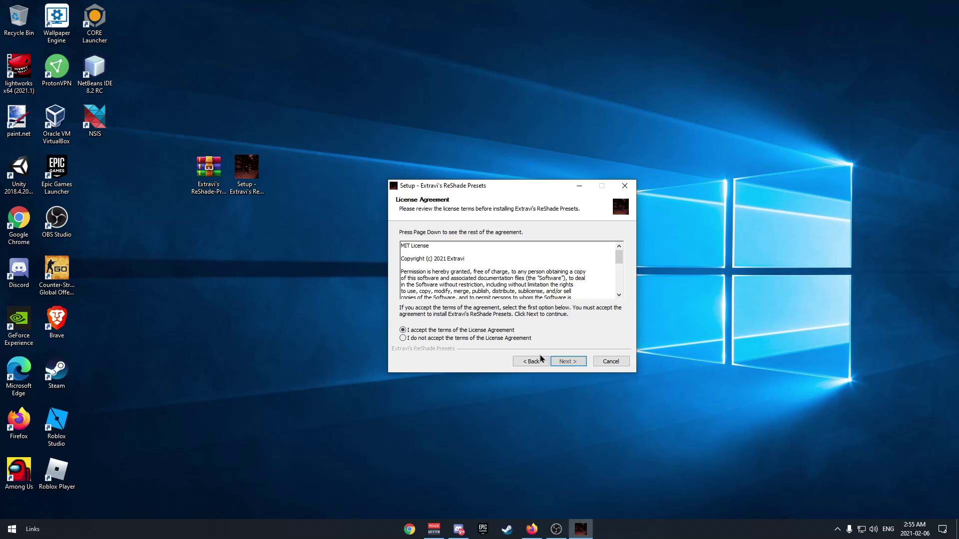
{"action": "left_click", "coordinate": [567, 361]}
- Install Extravi's ReShade Presets using the Full install type with all presets, and exit the finished setup
{"action": "scroll", "coordinate": [551, 301], "scroll_direction": "up", "scroll_amount": 1}
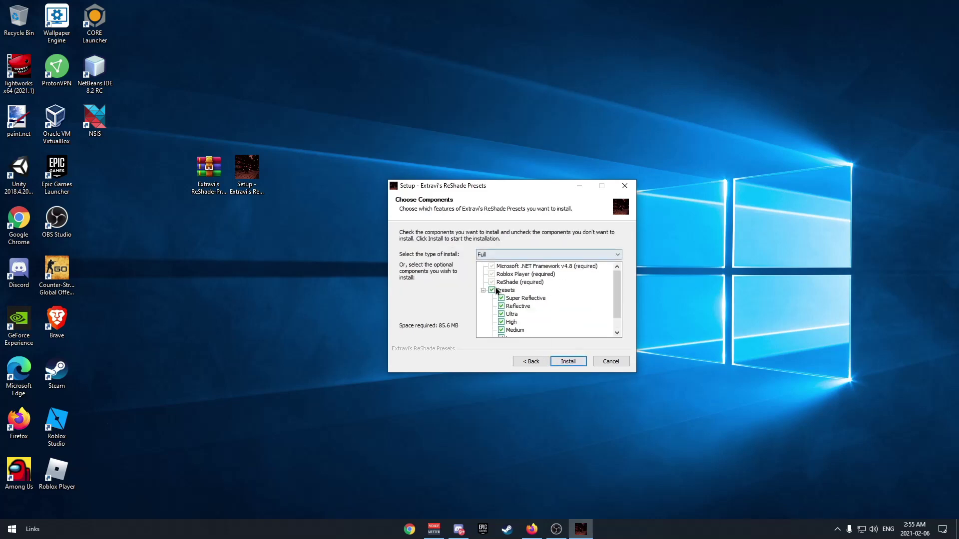
{"action": "scroll", "coordinate": [550, 302], "scroll_direction": "down", "scroll_amount": 1}
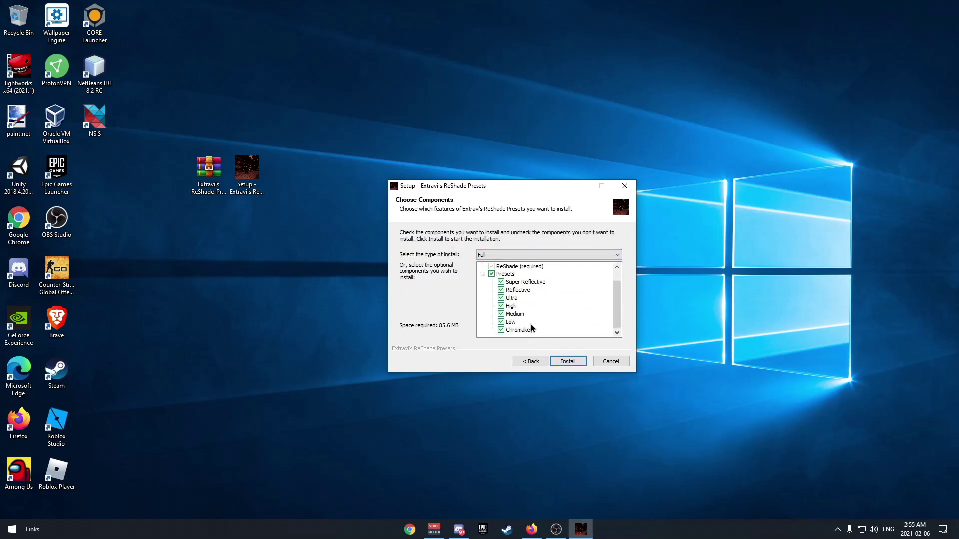
{"action": "left_click", "coordinate": [525, 256]}
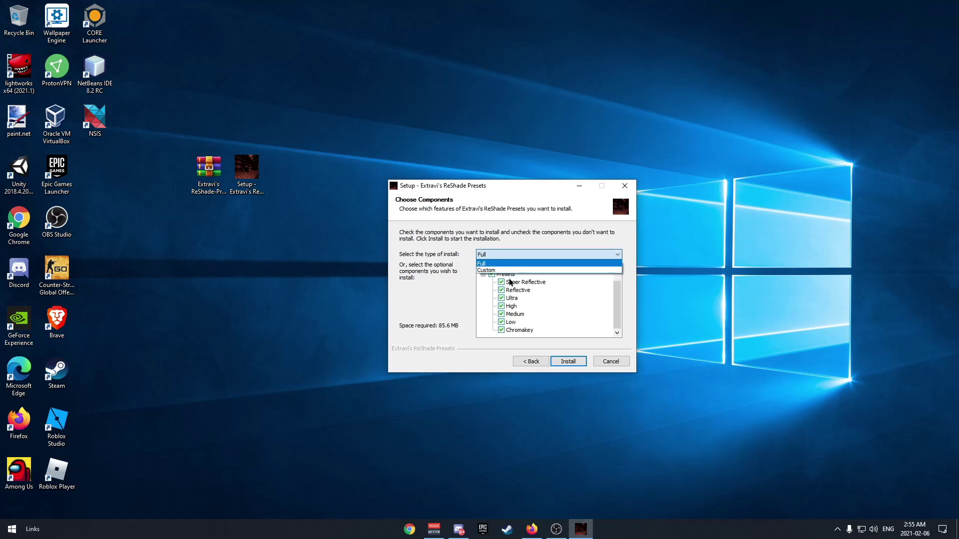
{"action": "left_click", "coordinate": [494, 270]}
{"action": "left_click", "coordinate": [500, 255]}
{"action": "left_click", "coordinate": [494, 263]}
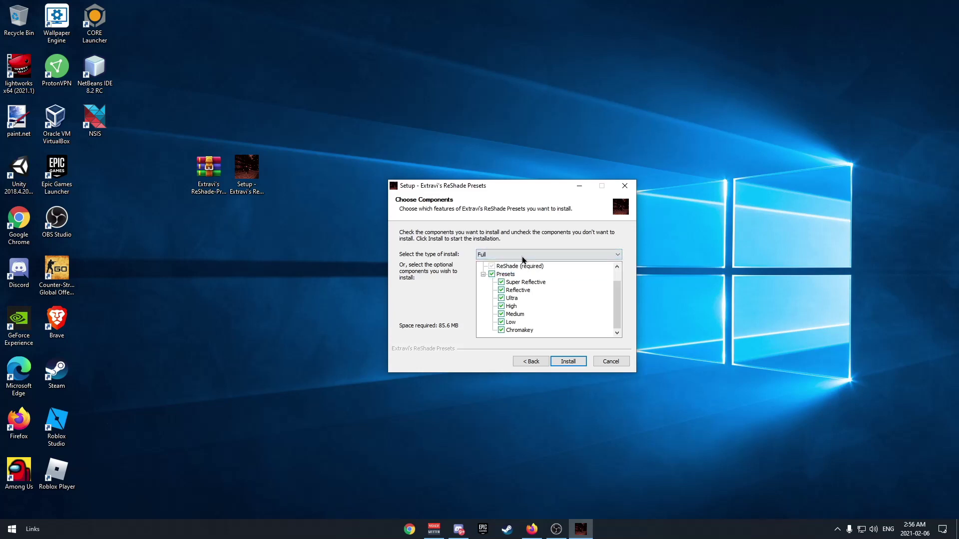
{"action": "left_click", "coordinate": [560, 362]}
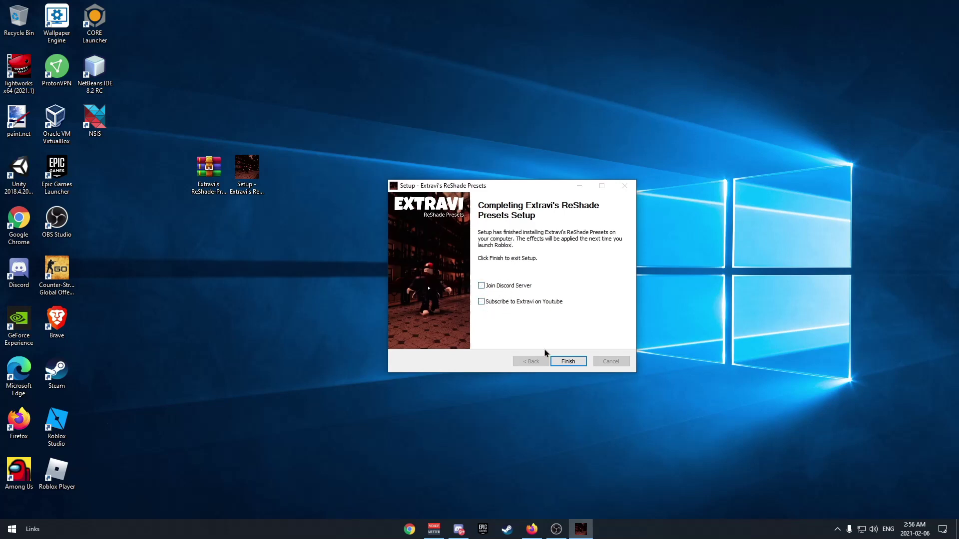
{"action": "left_click", "coordinate": [569, 361]}
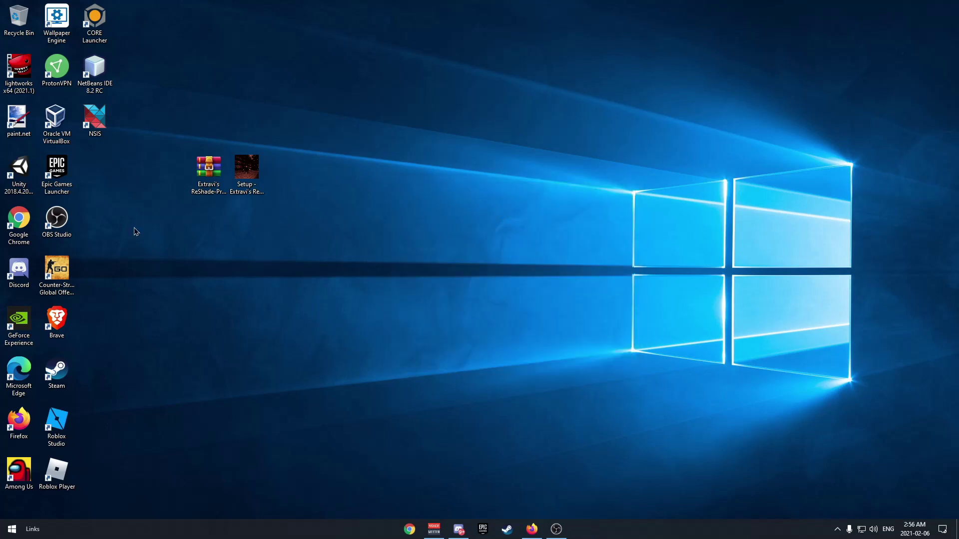
- Switch to Firefox and launch the Roblox game Bradbury Building {SHOWCASE} from its game page
{"action": "left_click", "coordinate": [531, 529]}
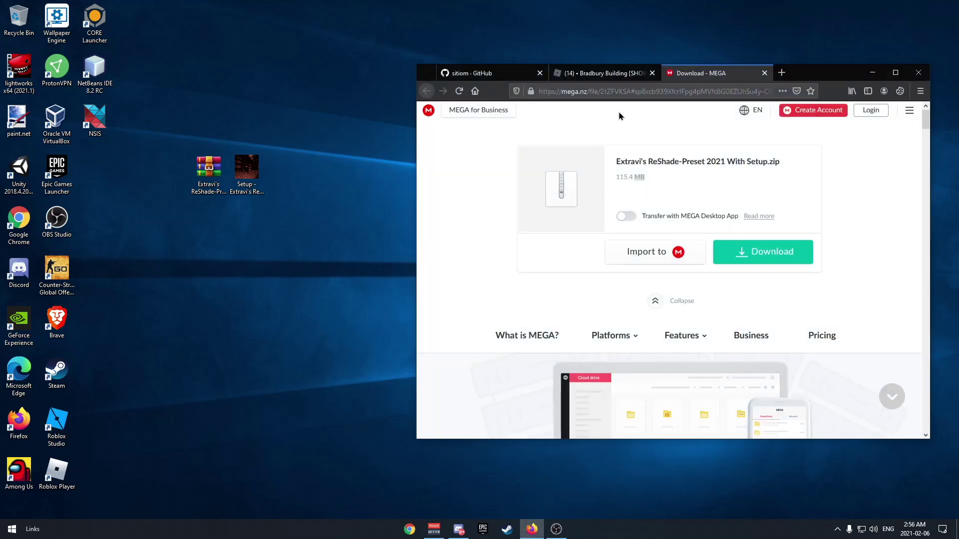
{"action": "left_click", "coordinate": [601, 73]}
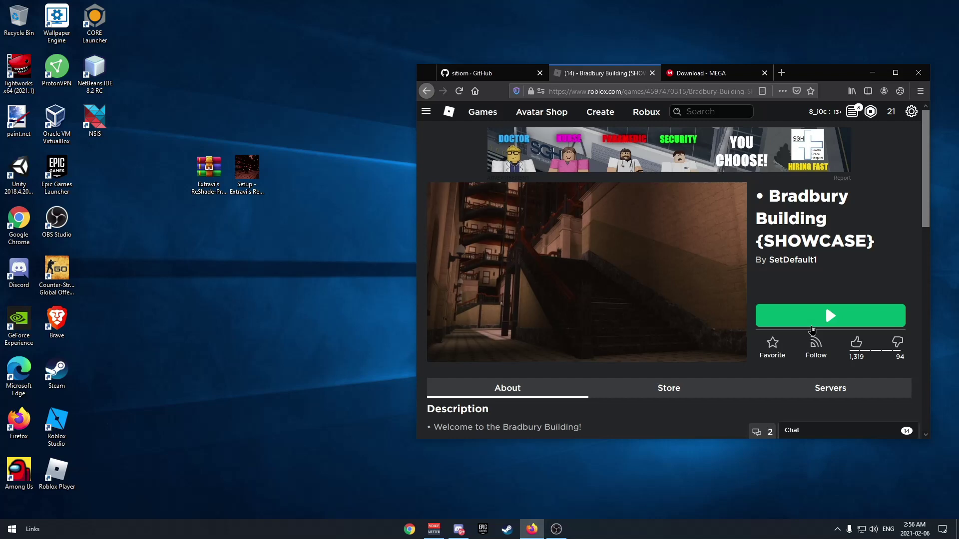
{"action": "left_click", "coordinate": [819, 316]}
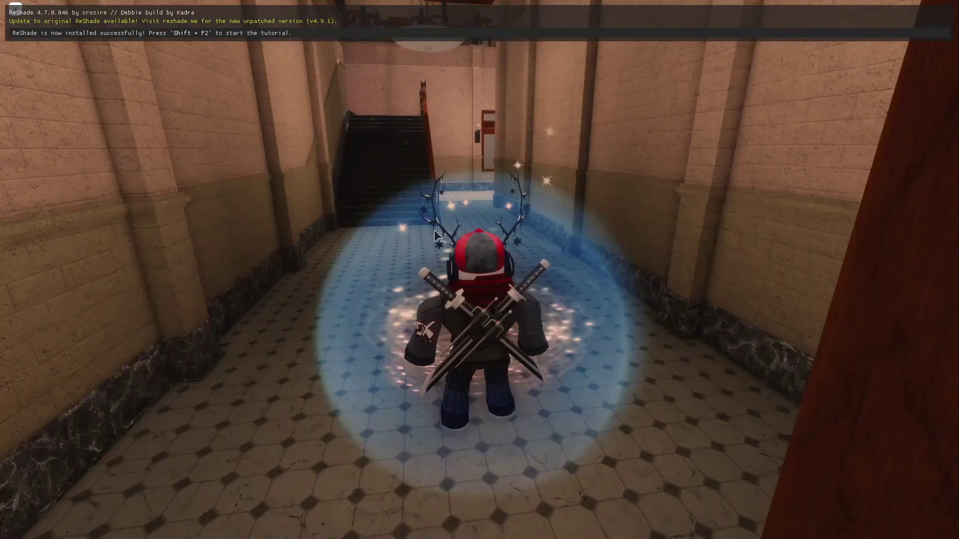
- Check the graphics mode and graphics quality in the game's settings, and resume the game
{"action": "key", "text": "Escape"}
{"action": "left_click", "coordinate": [397, 105]}
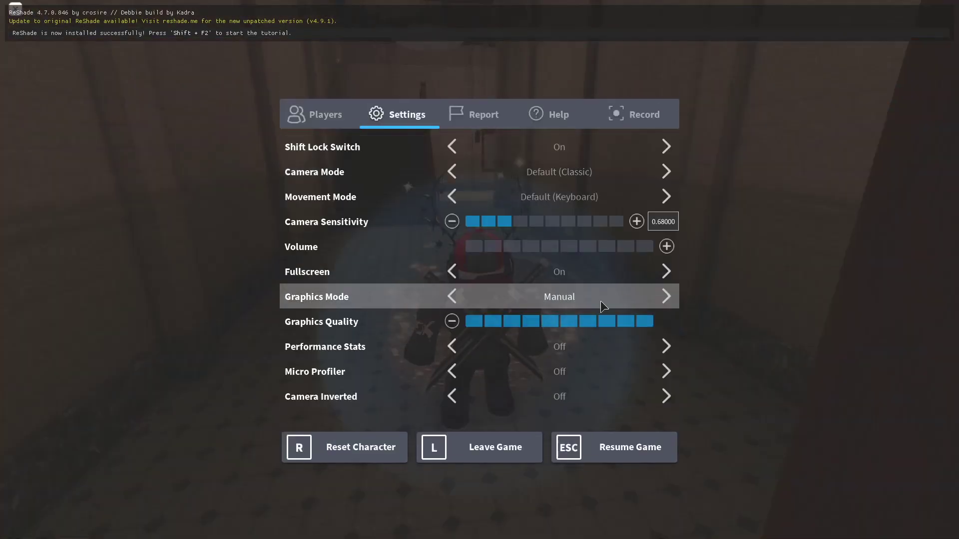
{"action": "key", "text": "Escape"}
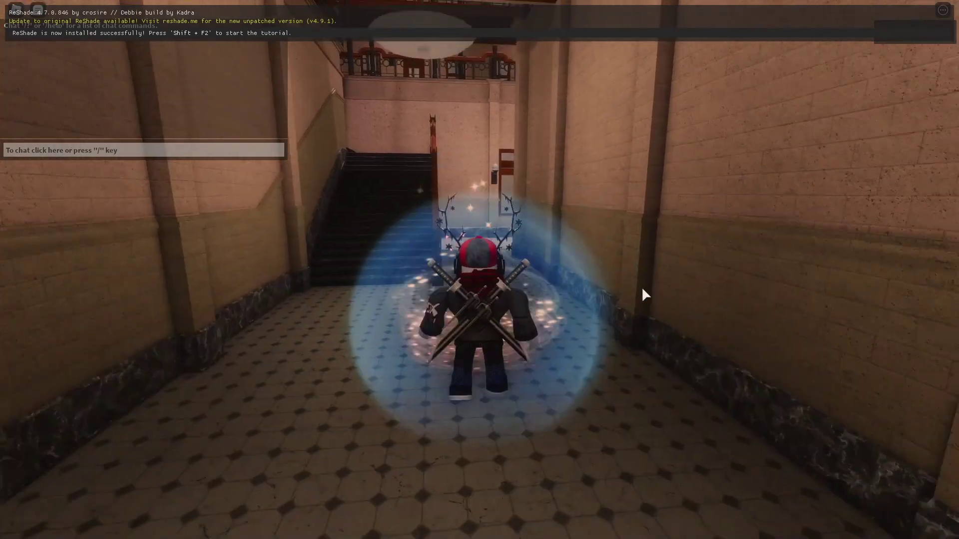
- Open the ReShade overlay, skip the tutorial, and load the preset Extravi's ReShade-Preset Ultra.ini
{"action": "key", "text": "shift+F2"}
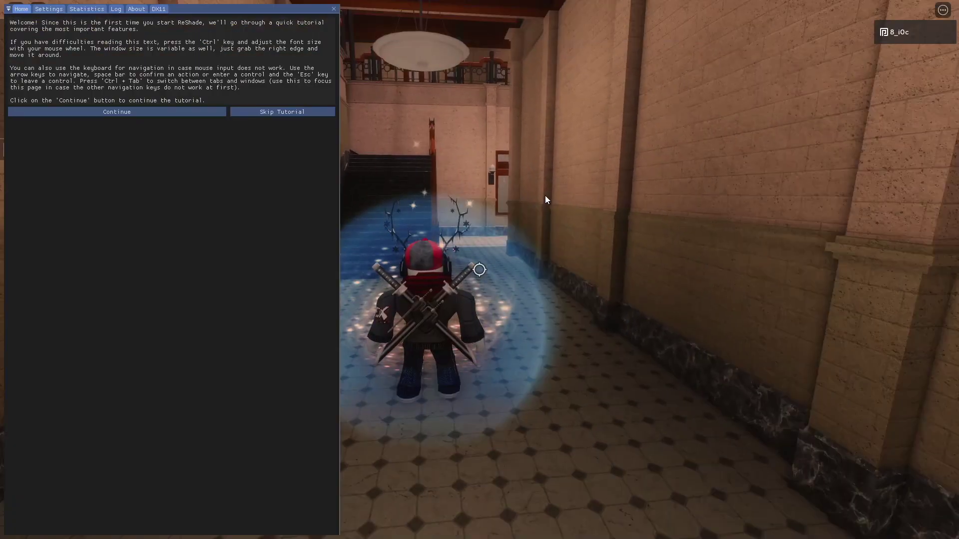
{"action": "left_click", "coordinate": [267, 111]}
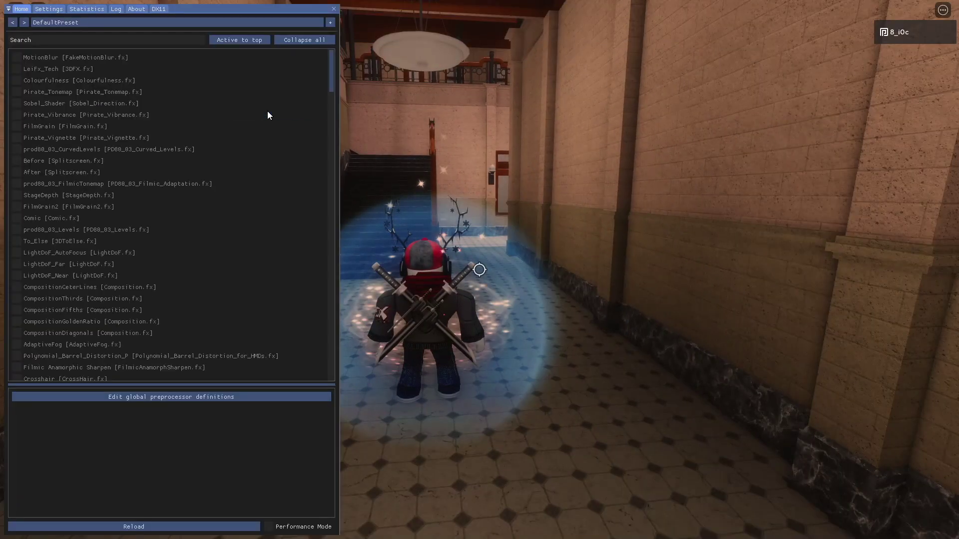
{"action": "left_click", "coordinate": [100, 23]}
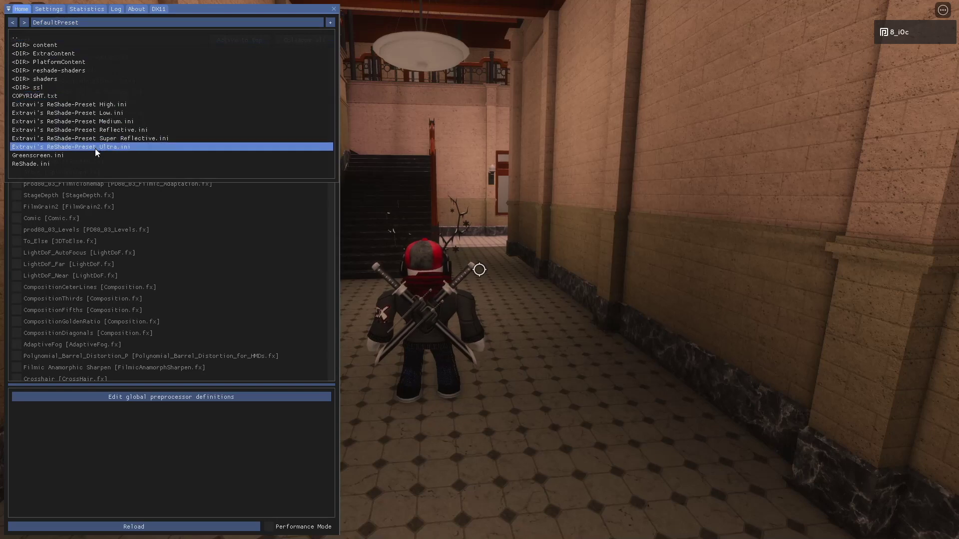
{"action": "left_click", "coordinate": [127, 144]}
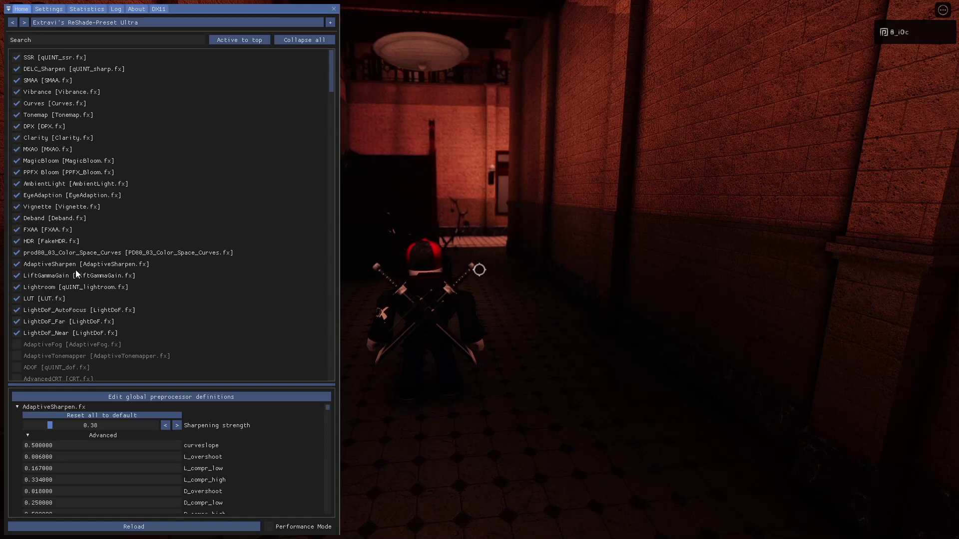
- Turn the HDR [FakeHDR.fx] effect off and back on to compare the picture
{"action": "left_click", "coordinate": [37, 244]}
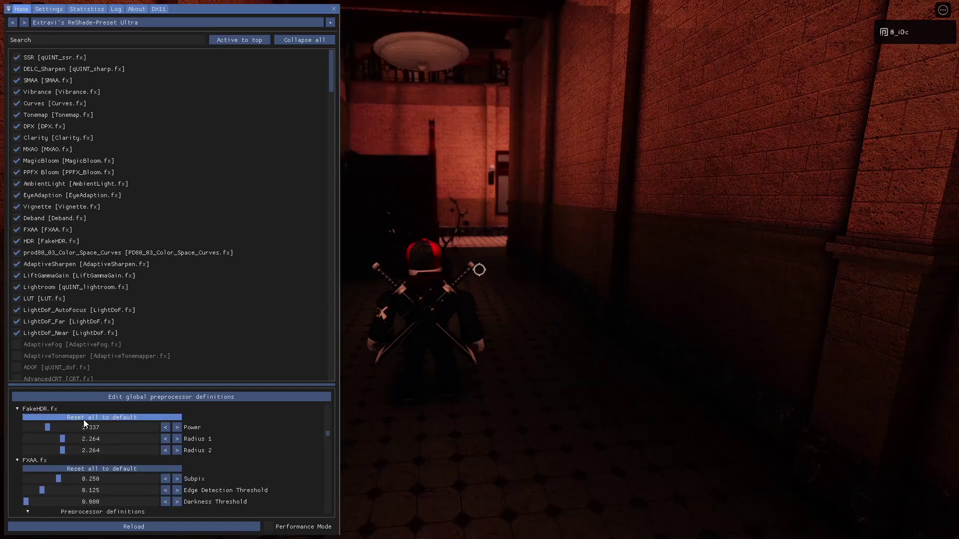
{"action": "left_click", "coordinate": [28, 241]}
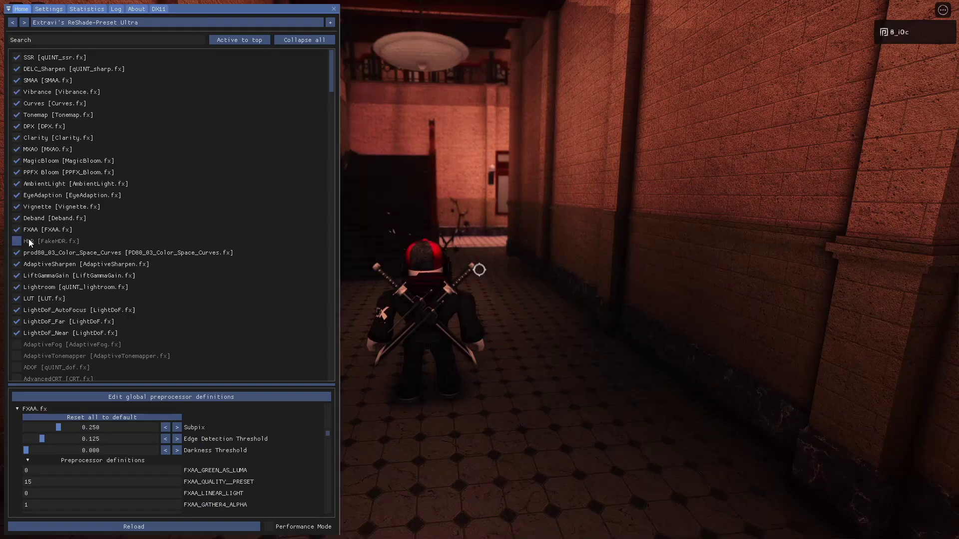
{"action": "left_click", "coordinate": [29, 240]}
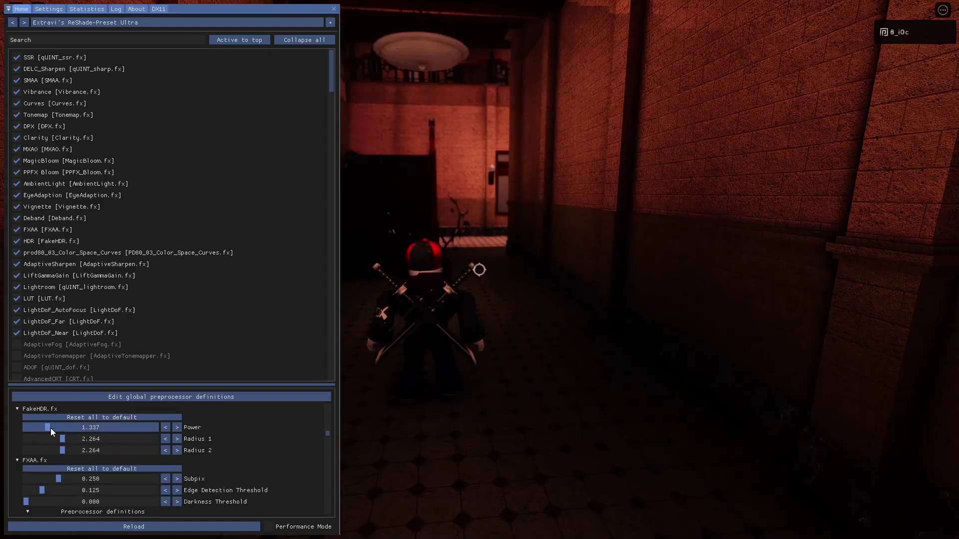
- Try the preset Extravi's ReShade-Preset Super Reflective.ini, and return to Extravi's ReShade-Preset Ultra.ini
{"action": "left_click", "coordinate": [143, 23]}
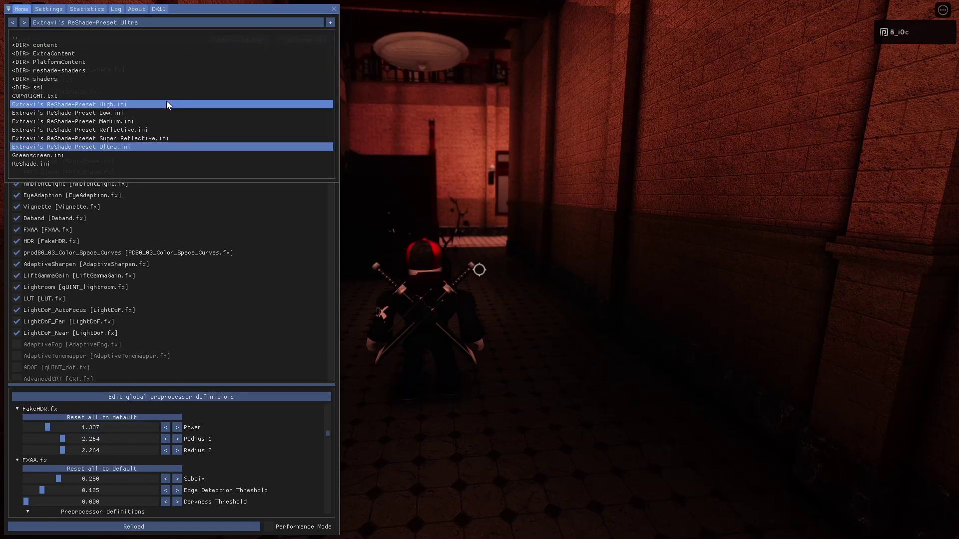
{"action": "left_click", "coordinate": [155, 138]}
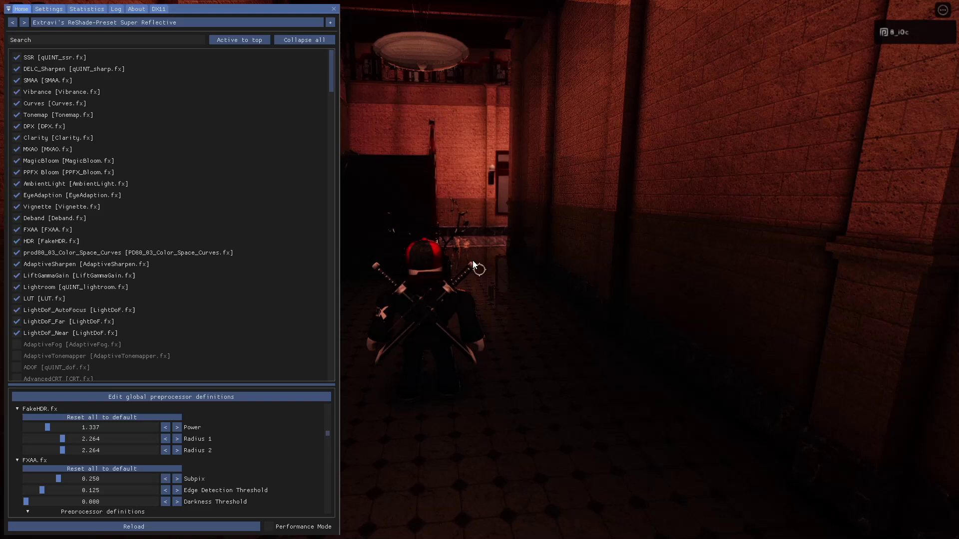
{"action": "left_click", "coordinate": [106, 21]}
{"action": "left_click", "coordinate": [120, 146]}
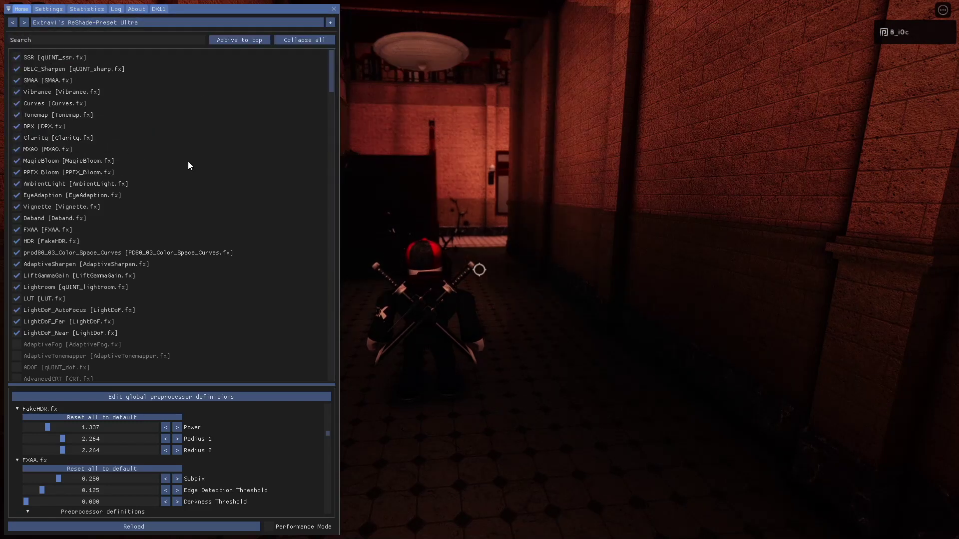
- Set ReShade's Overlay Key to Home and its Effect Toggle Key to End, and close the overlay
{"action": "left_click", "coordinate": [55, 8]}
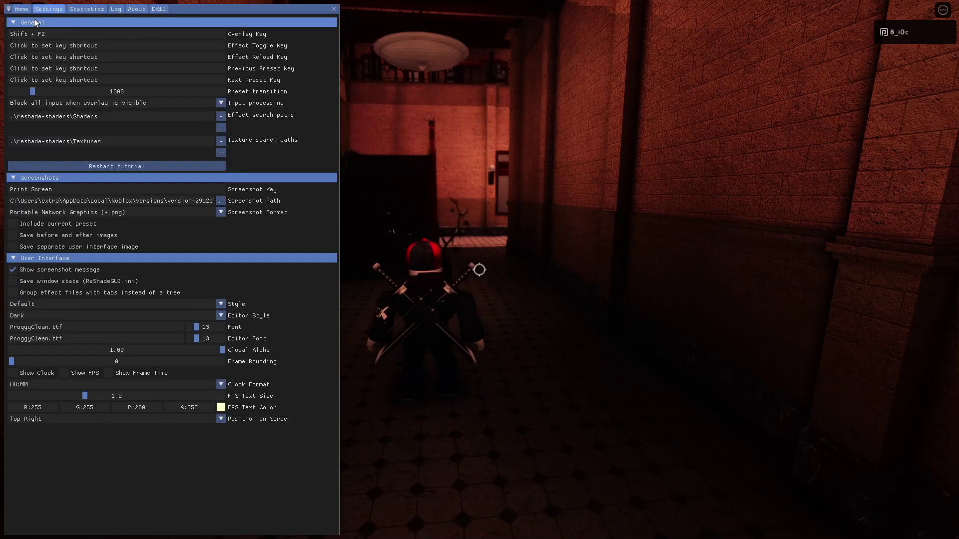
{"action": "left_click", "coordinate": [183, 34]}
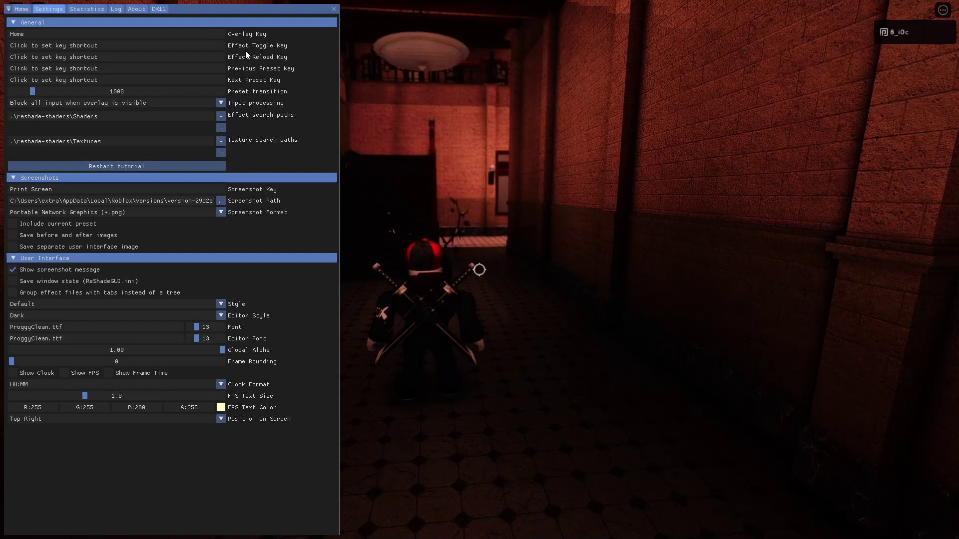
{"action": "left_click", "coordinate": [206, 48]}
{"action": "key", "text": "End"}
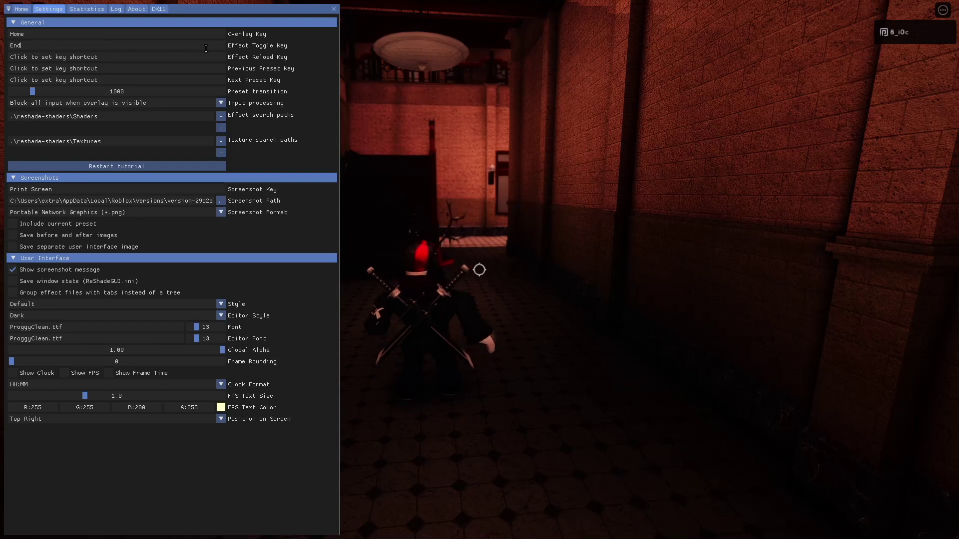
{"action": "key", "text": "Home"}
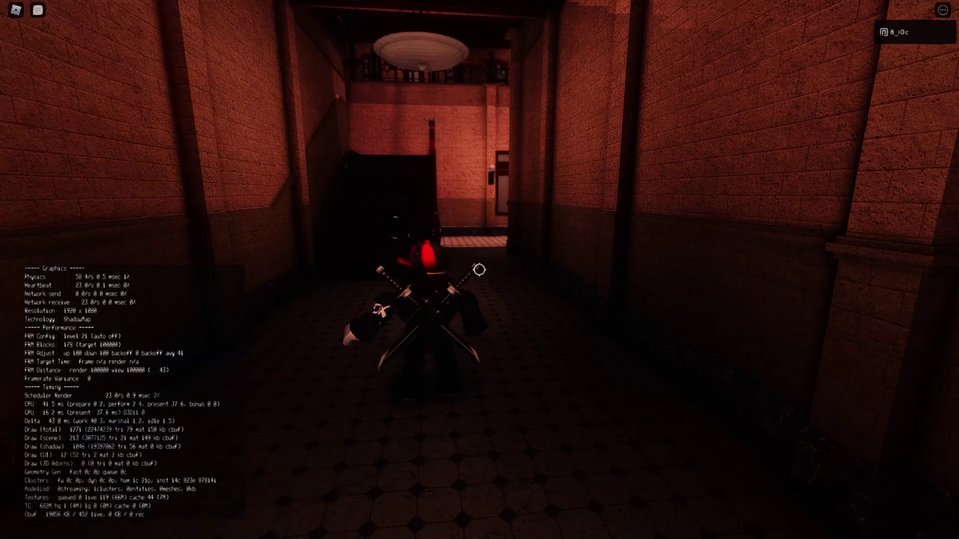
- Walk the character along the hallway and up the staircase to view the applied preset
{"action": "key", "text": "shift+F2"}
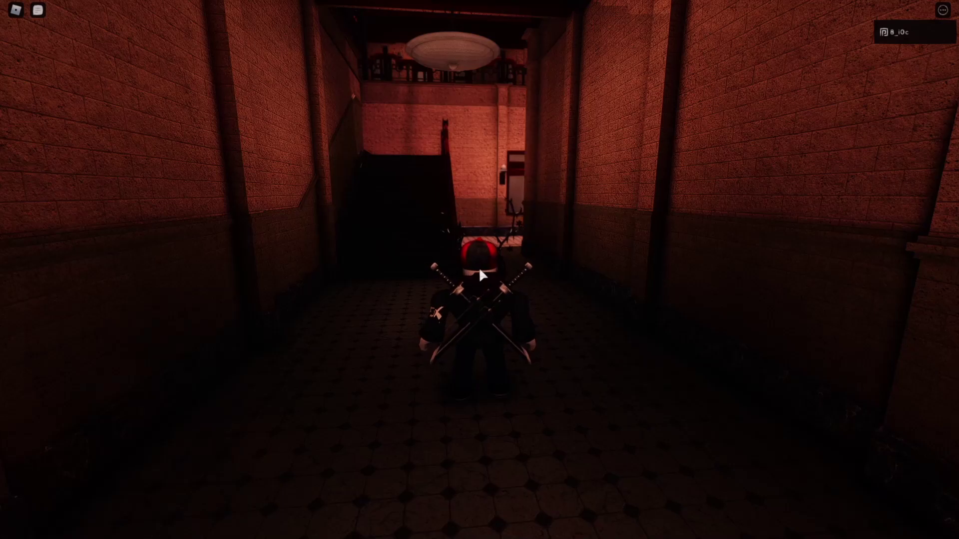
{"action": "key", "text": "w"}
{"action": "key", "text": "w"}
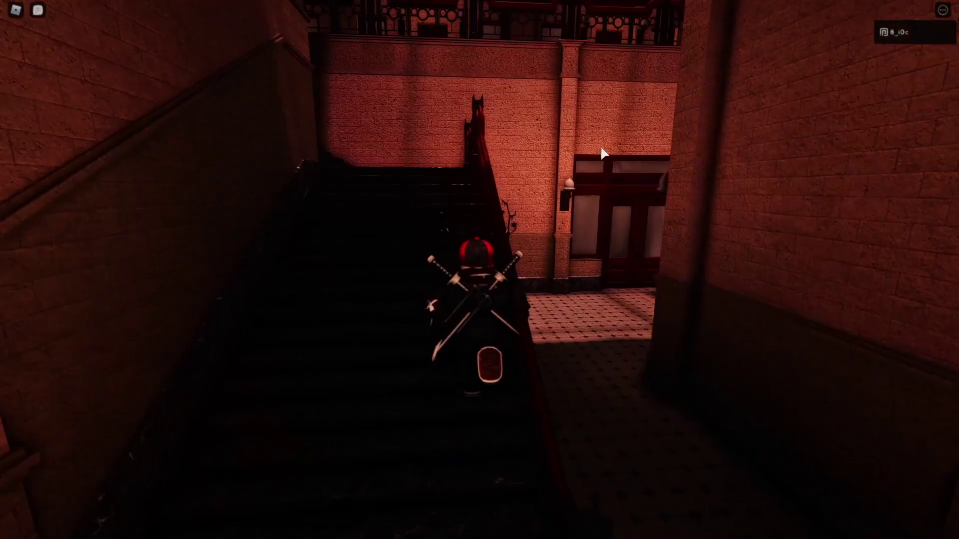
- Walk the character up from the staircase to the dark upper walkway and turn it to face the camera
{"action": "key", "text": "a"}
{"action": "key", "text": "s"}
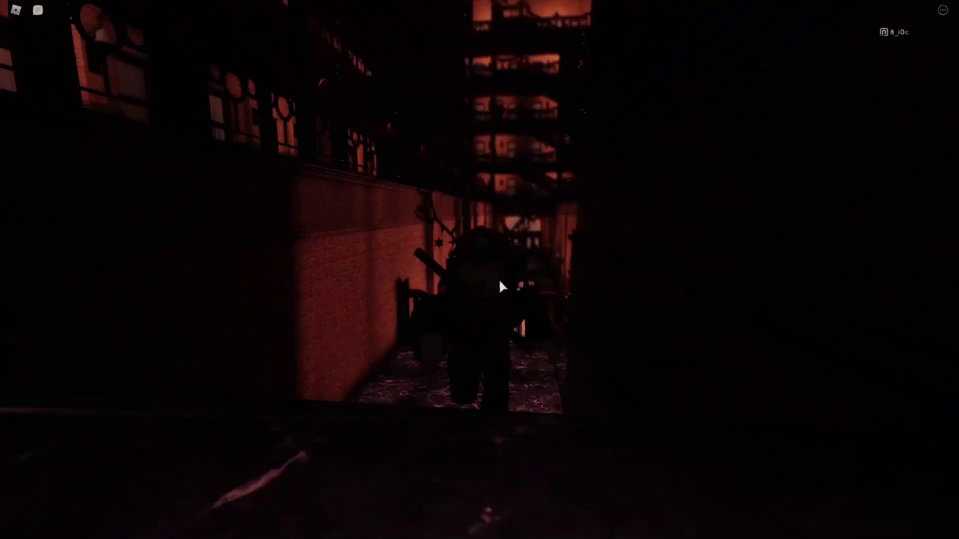
{"action": "key", "text": "a"}
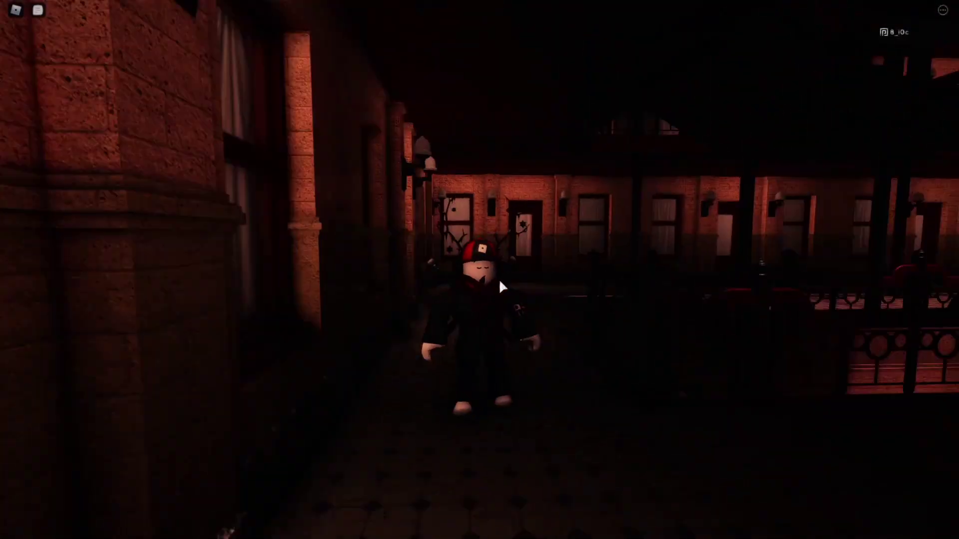
{"action": "key", "text": "d"}
{"action": "key", "text": "s"}
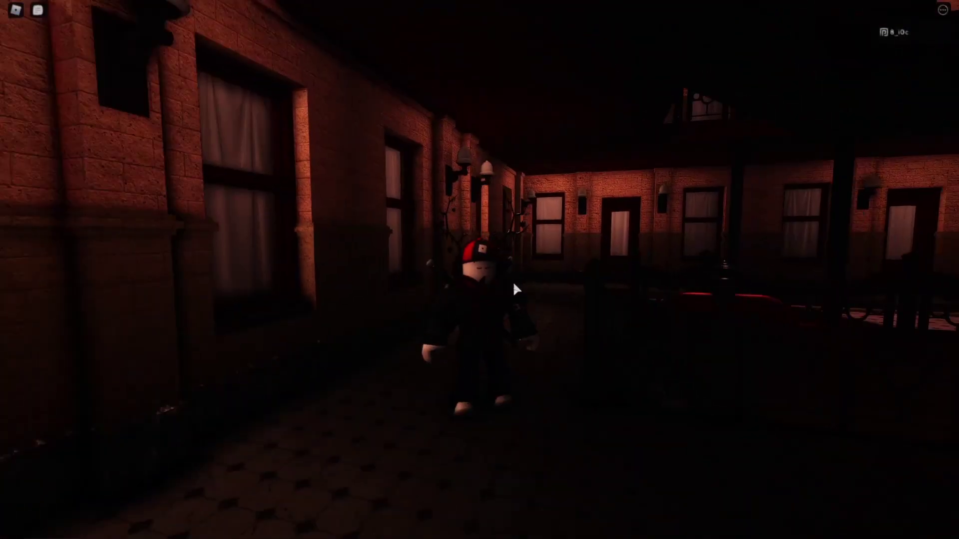
- Examine the character and the brick walkway with the preset applied, from close up and farther away, while moving along the windows
{"action": "scroll", "coordinate": [513, 283], "scroll_direction": "up", "scroll_amount": 3}
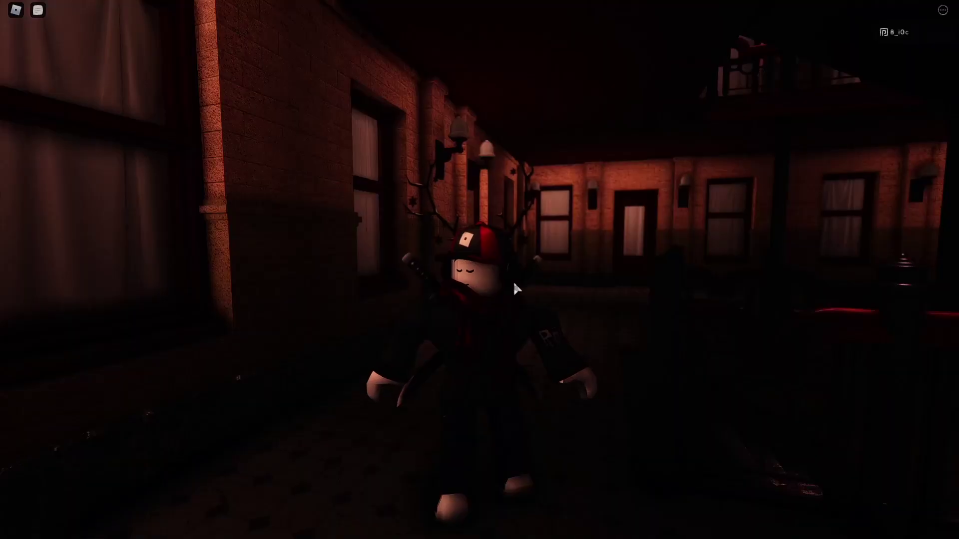
{"action": "scroll", "coordinate": [536, 277], "scroll_direction": "down", "scroll_amount": 4}
{"action": "key", "text": "s"}
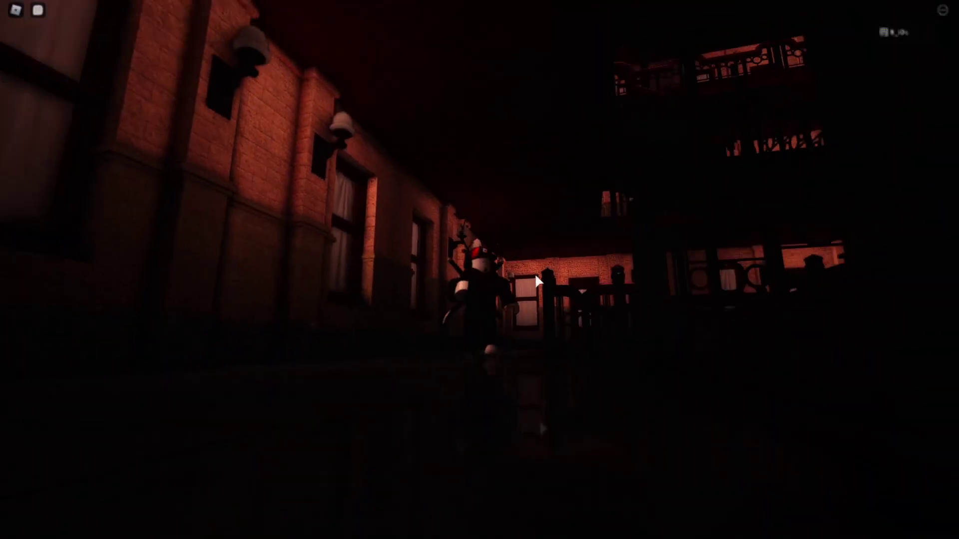
{"action": "right_click", "coordinate": [459, 296]}
{"action": "key", "text": "s"}
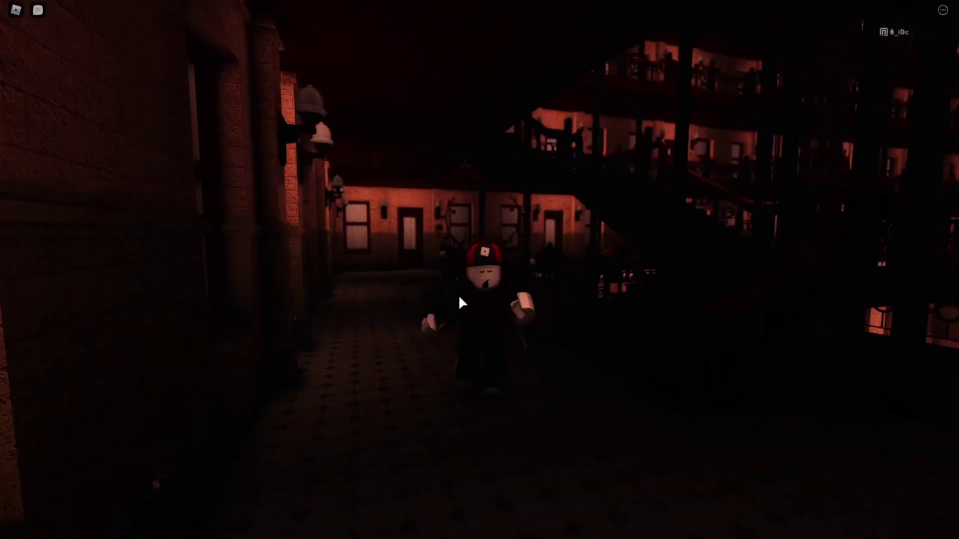
{"action": "scroll", "coordinate": [459, 296], "scroll_direction": "up", "scroll_amount": 3}
{"action": "right_click", "coordinate": [459, 297]}
{"action": "key", "text": "d"}
{"action": "key", "text": "s"}
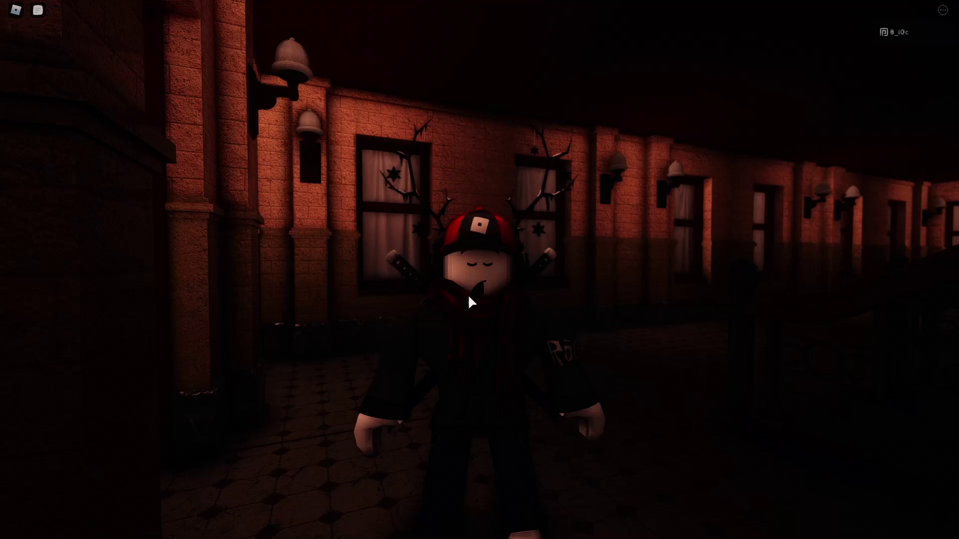
- Walk the character along the walkway to the stair landing and view the atrium with the preset applied
{"action": "right_click", "coordinate": [468, 295]}
{"action": "key", "text": "w"}
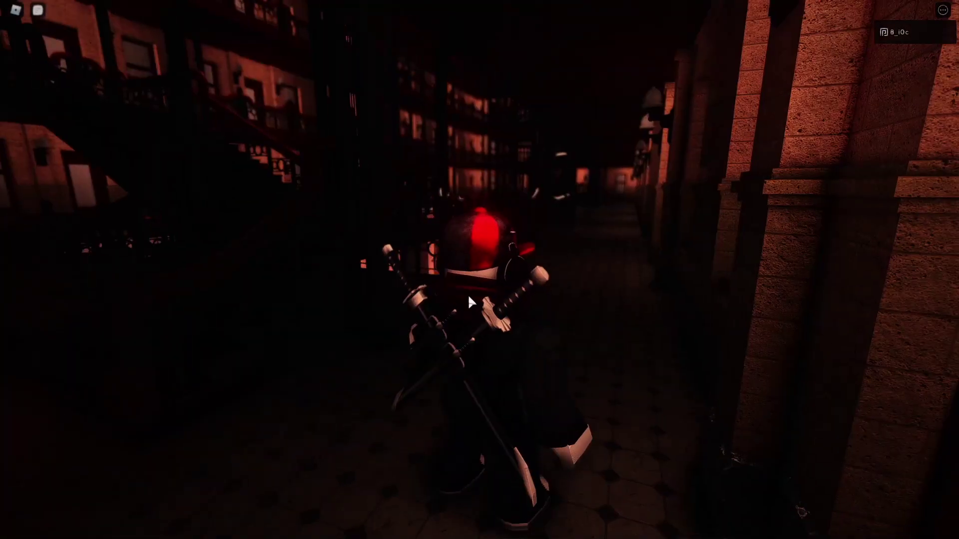
{"action": "key", "text": "a"}
{"action": "key", "text": "w"}
{"action": "right_click", "coordinate": [468, 295]}
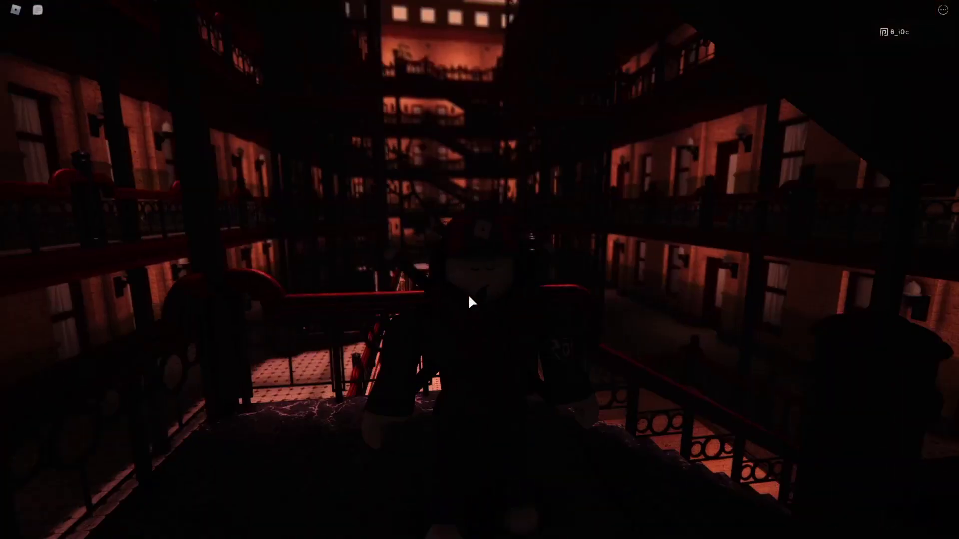
- Display the game's FPS and network statistics to check performance with the preset running
{"action": "key", "text": "shift+F5"}
{"action": "key", "text": "shift+F2"}
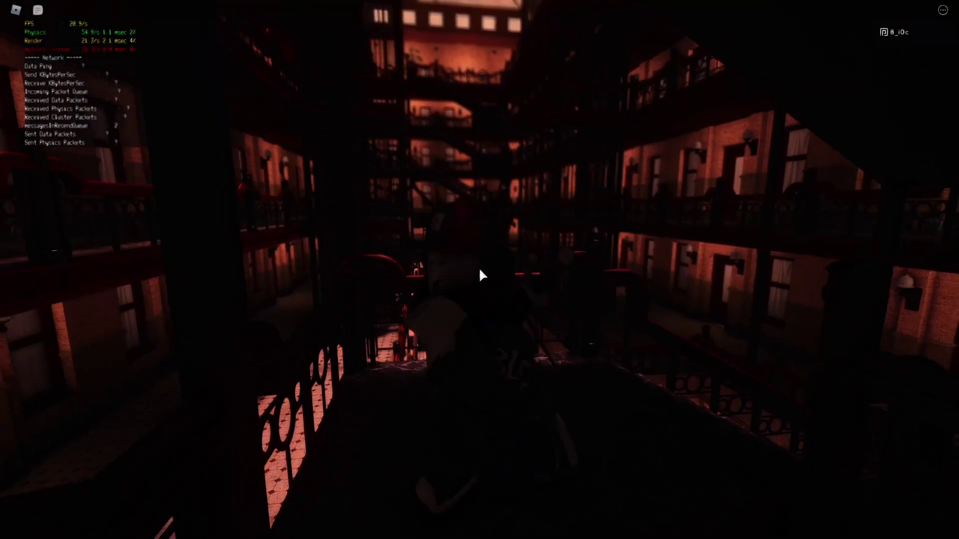
{"action": "key", "text": "s"}
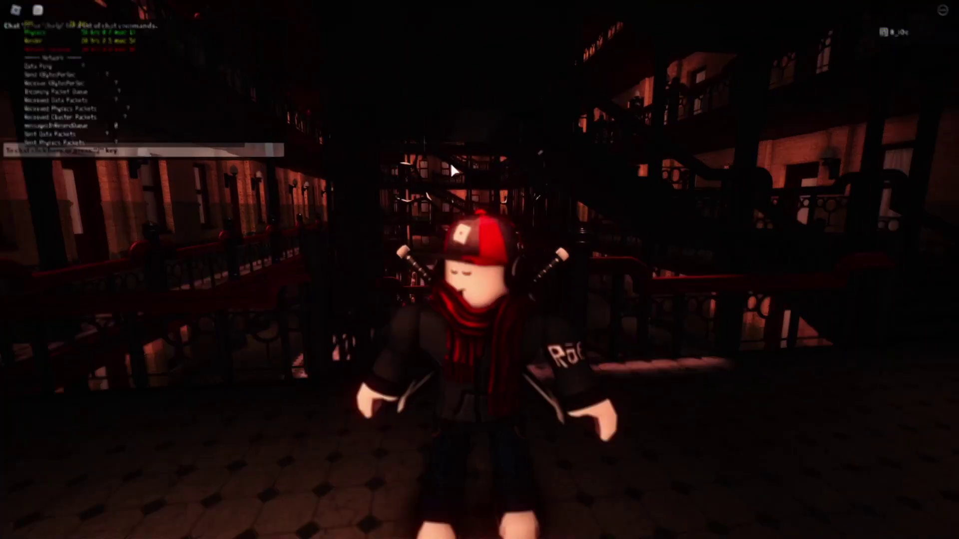
- Walk the character back and forth along the tiled walkway to examine the preset's lighting on the floor, walls and character
{"action": "right_click", "coordinate": [449, 178]}
{"action": "right_click", "coordinate": [469, 213]}
{"action": "key", "text": "w"}
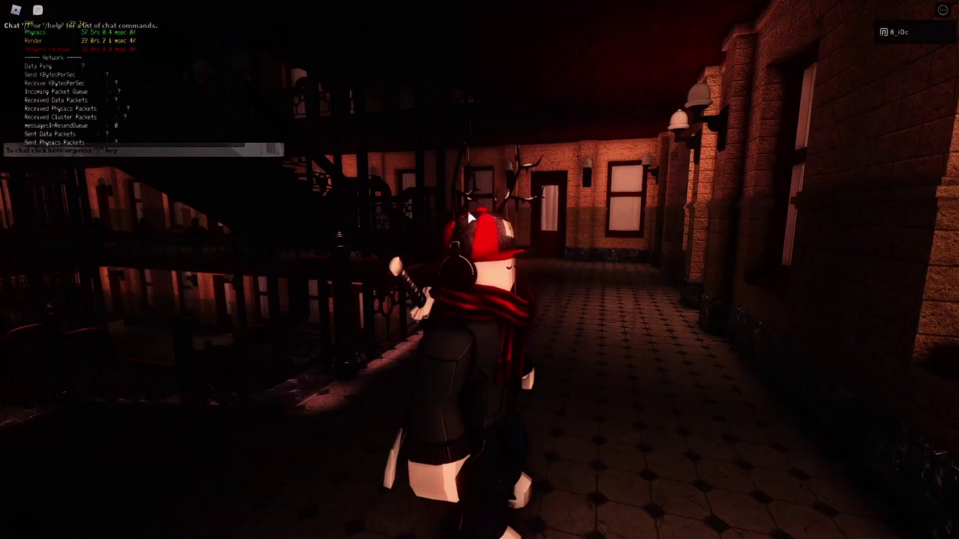
{"action": "right_click", "coordinate": [469, 256]}
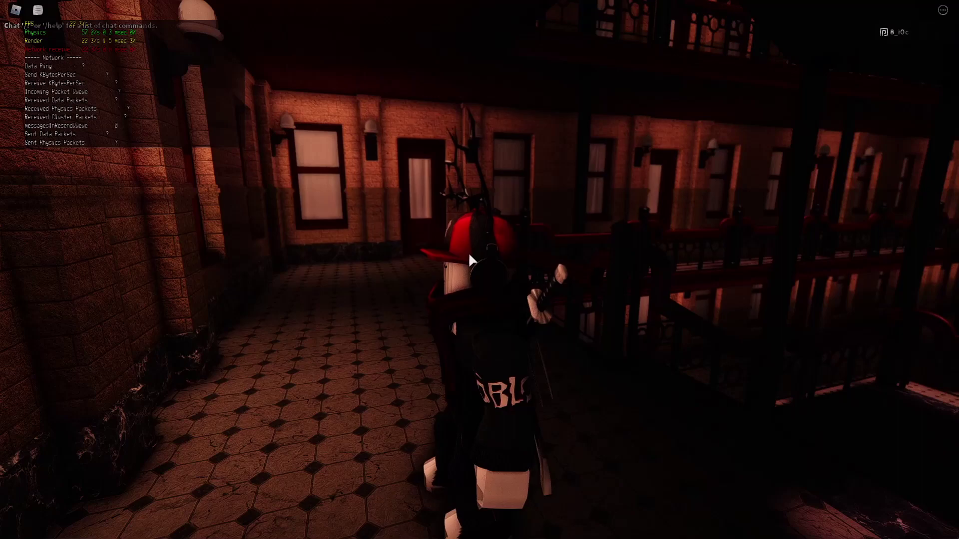
{"action": "key", "text": "s"}
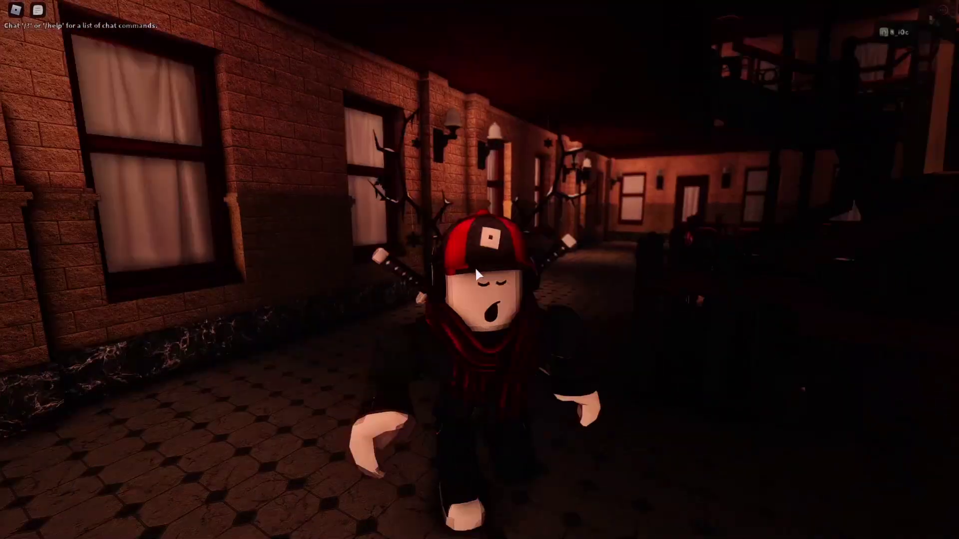
{"action": "key", "text": "w"}
{"action": "key", "text": "s"}
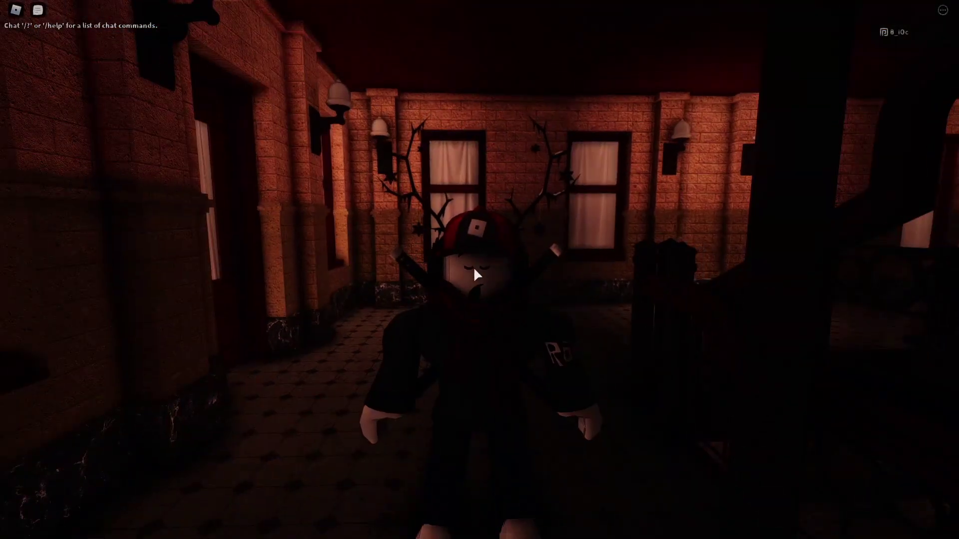